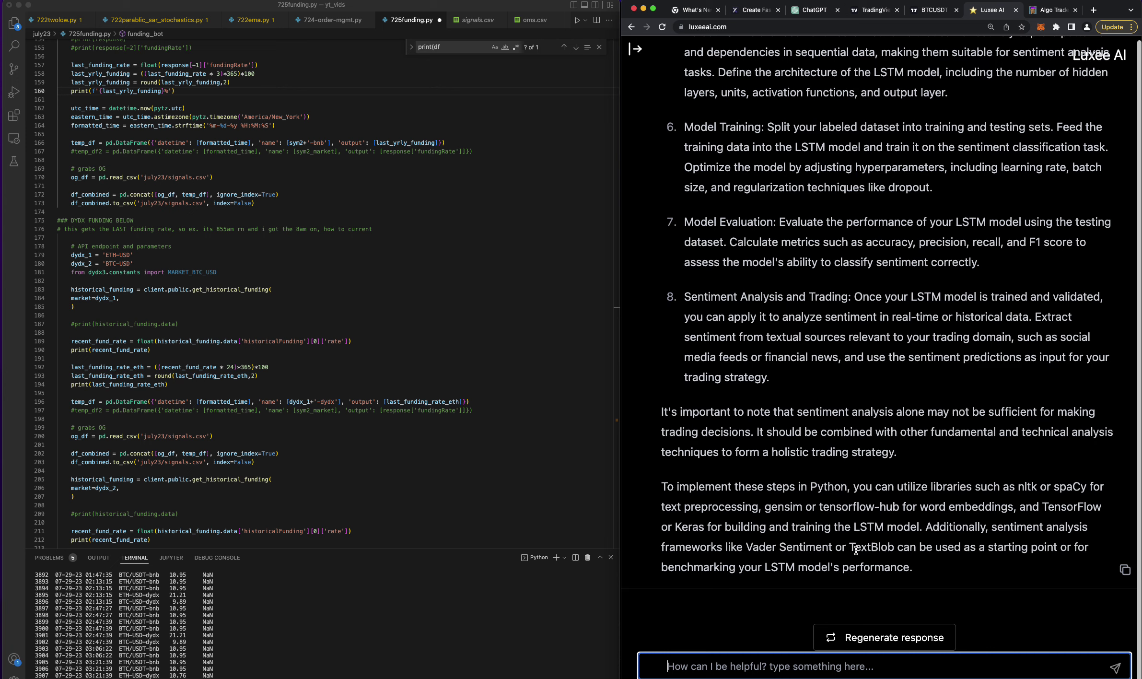
{"action": "type", "text": "co"}
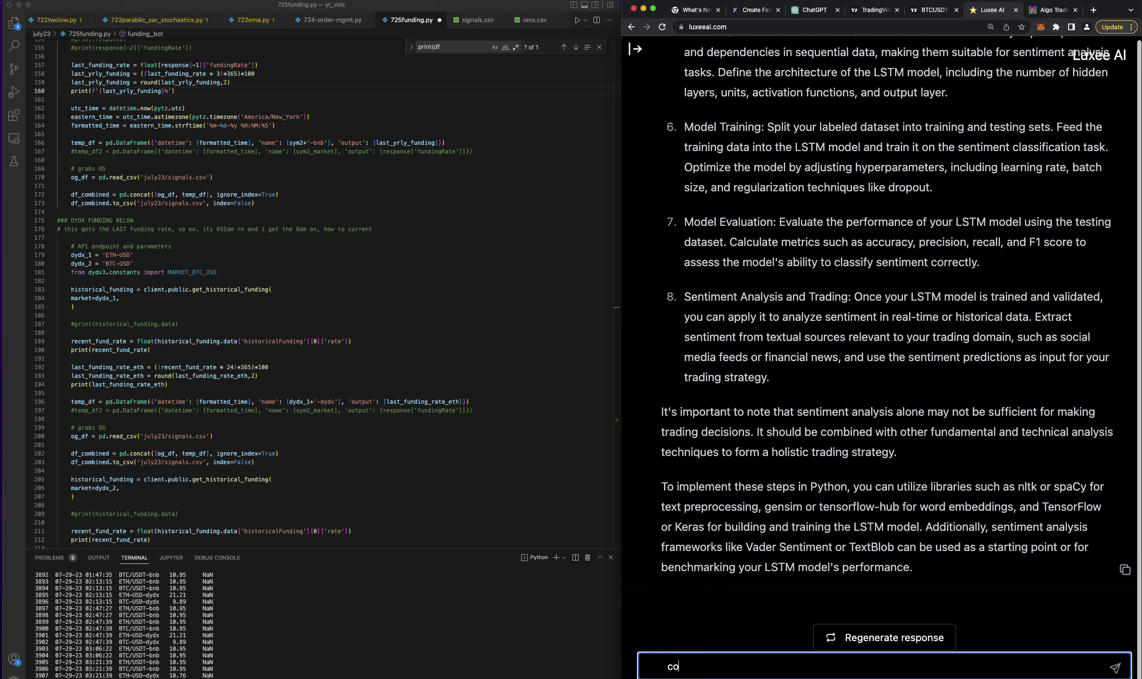
{"action": "type", "text": "rrective"}
- Ask Luxee AI 'tell me more about corrective AI' so it begins answering on bias correction
{"action": "key", "text": "super+a"}
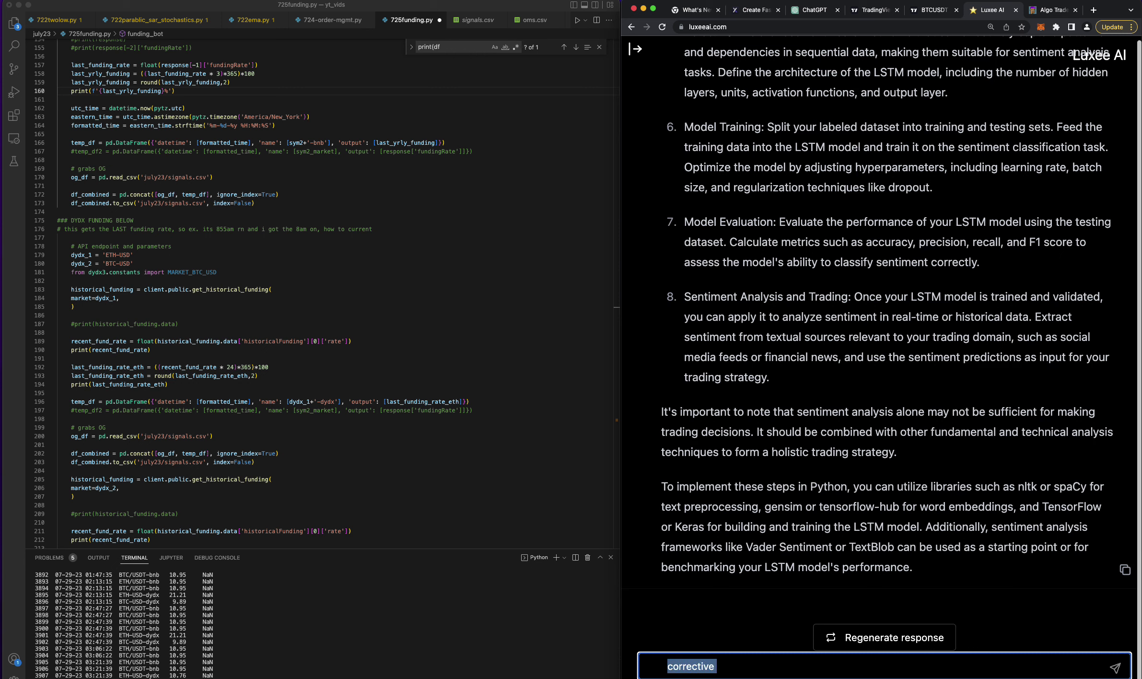
{"action": "type", "text": "tell me more ab"}
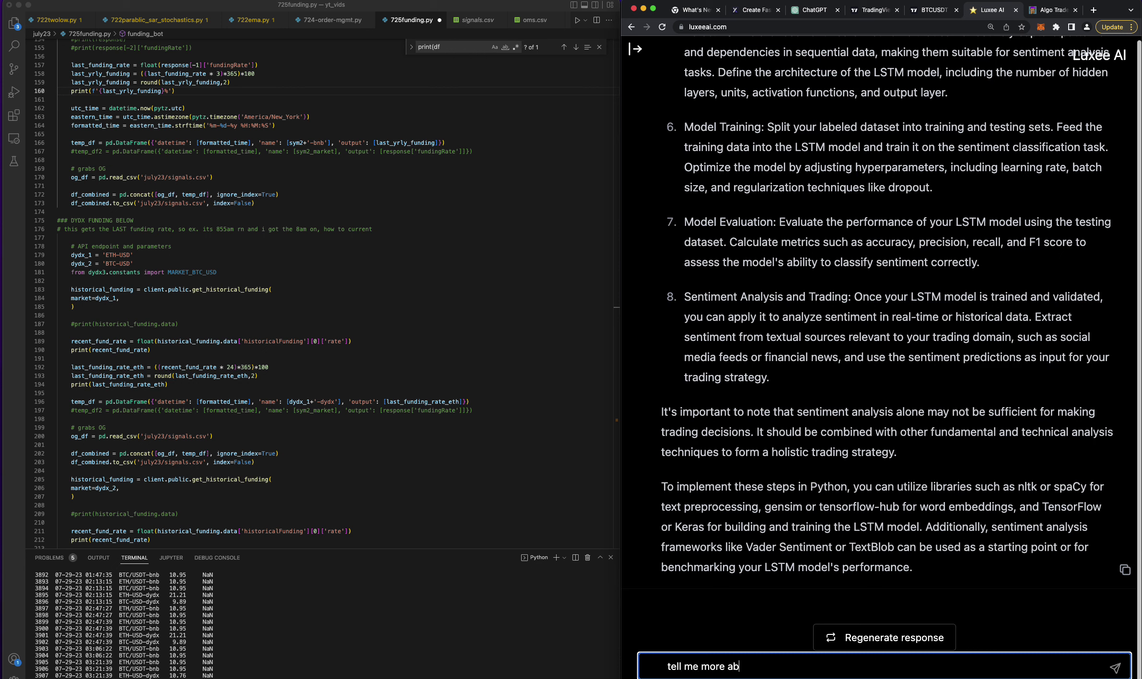
{"action": "type", "text": "out corrective"}
{"action": "type", "text": " AI"}
{"action": "key", "text": "Return"}
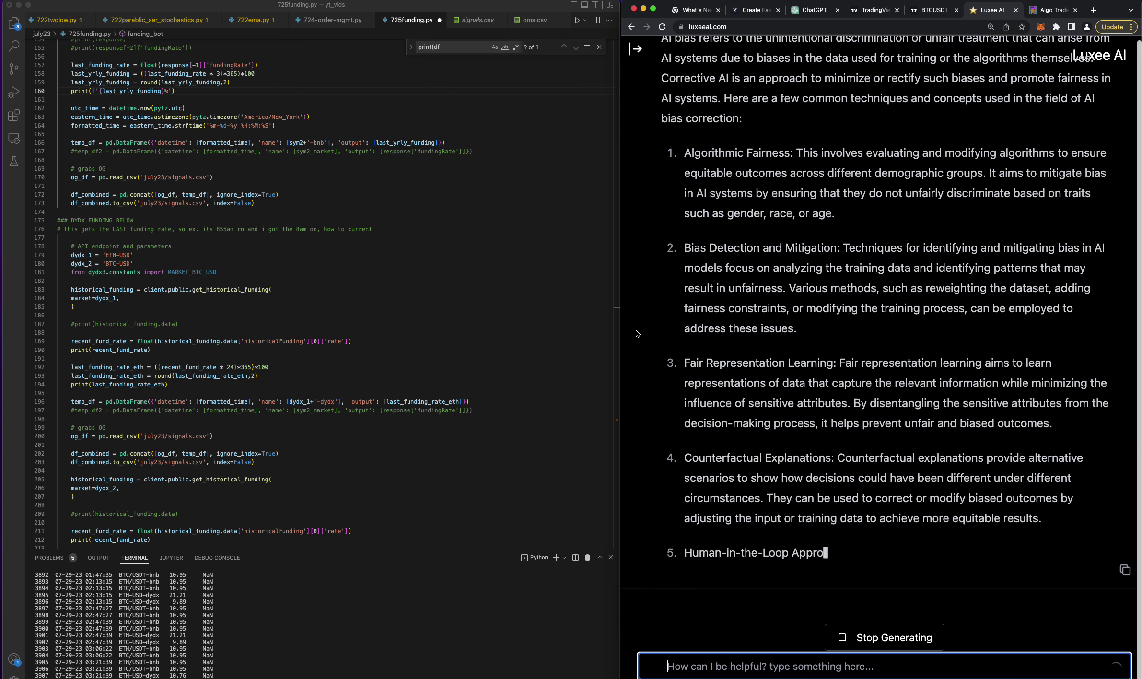
{"action": "scroll", "coordinate": [656, 320], "scroll_direction": "up", "scroll_amount": 1}
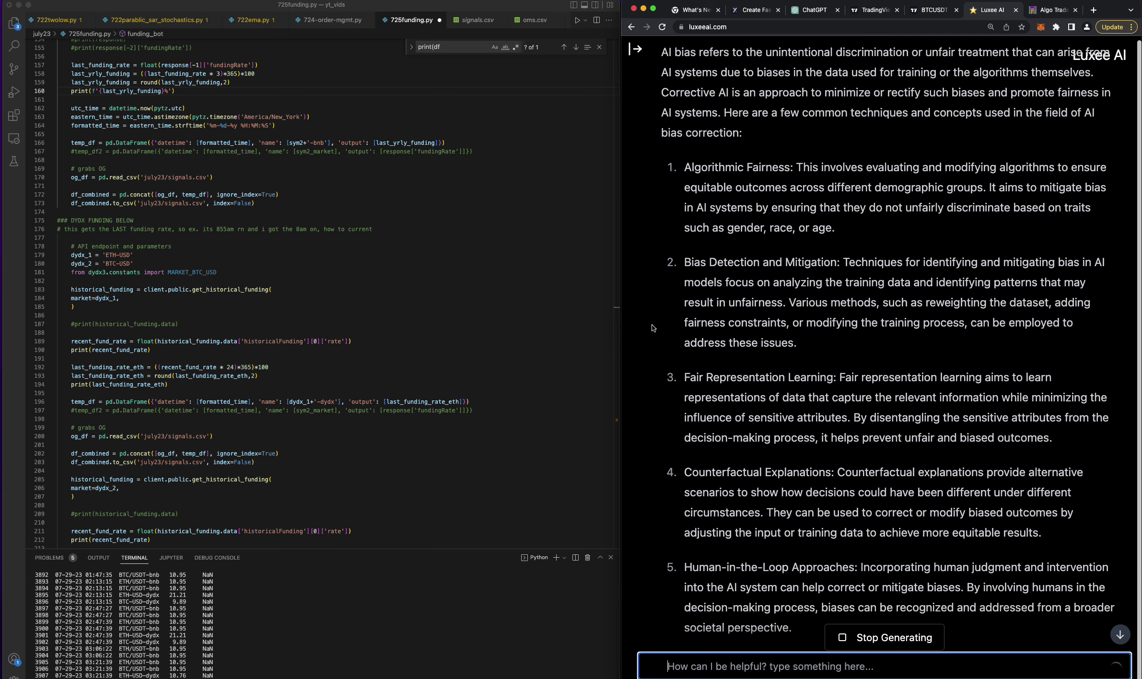
{"action": "scroll", "coordinate": [655, 320], "scroll_direction": "up", "scroll_amount": 3}
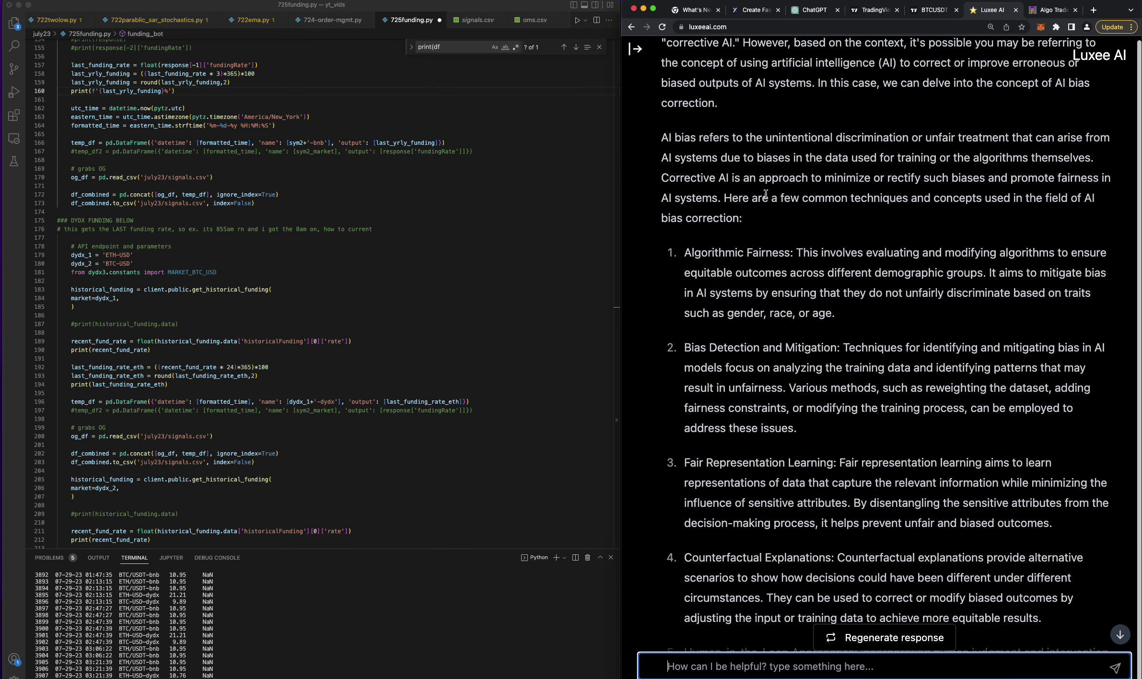
{"action": "scroll", "coordinate": [766, 193], "scroll_direction": "down", "scroll_amount": 1}
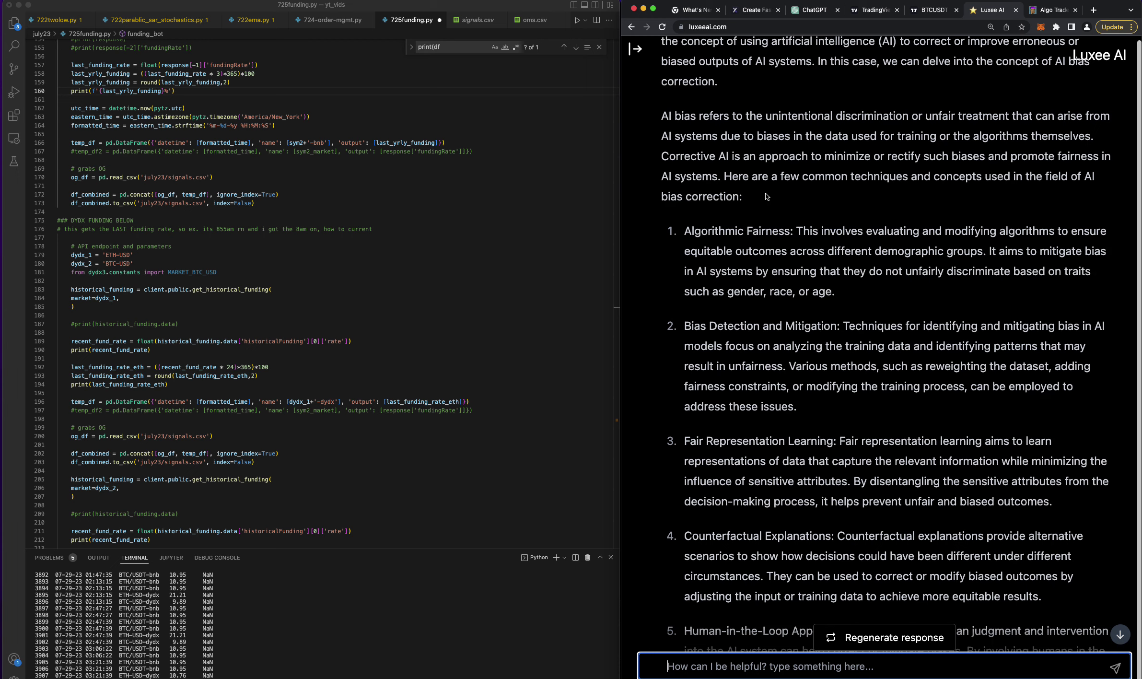
{"action": "scroll", "coordinate": [786, 207], "scroll_direction": "down", "scroll_amount": 1}
{"action": "scroll", "coordinate": [785, 207], "scroll_direction": "down", "scroll_amount": 4}
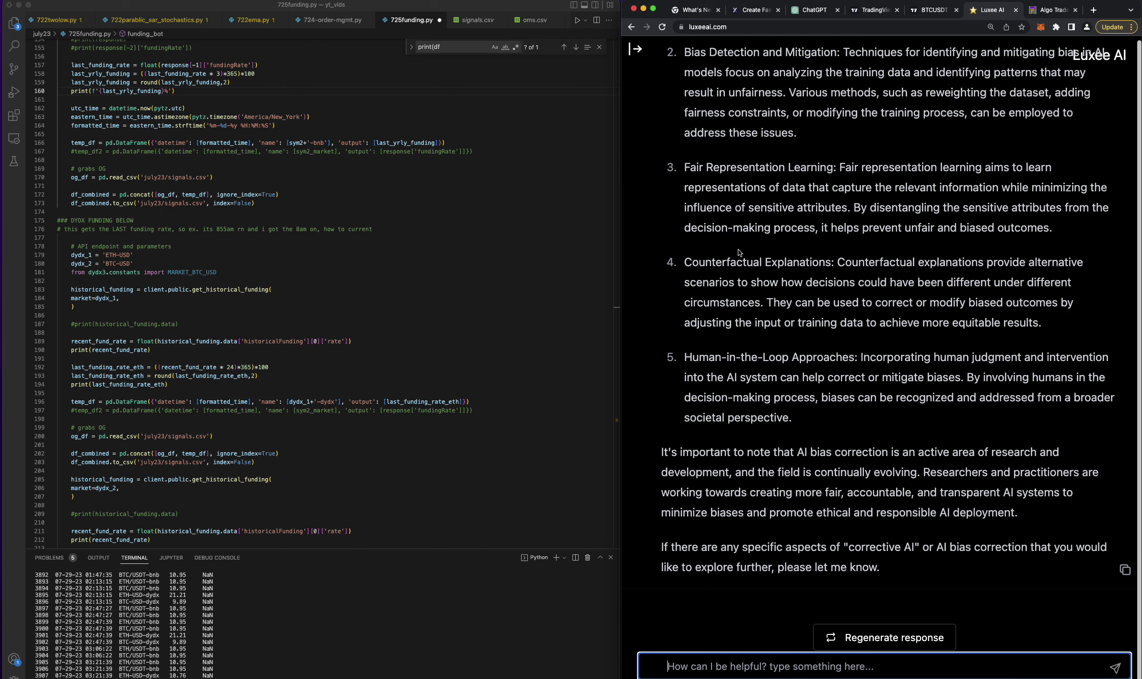
{"action": "left_click", "coordinate": [456, 350]}
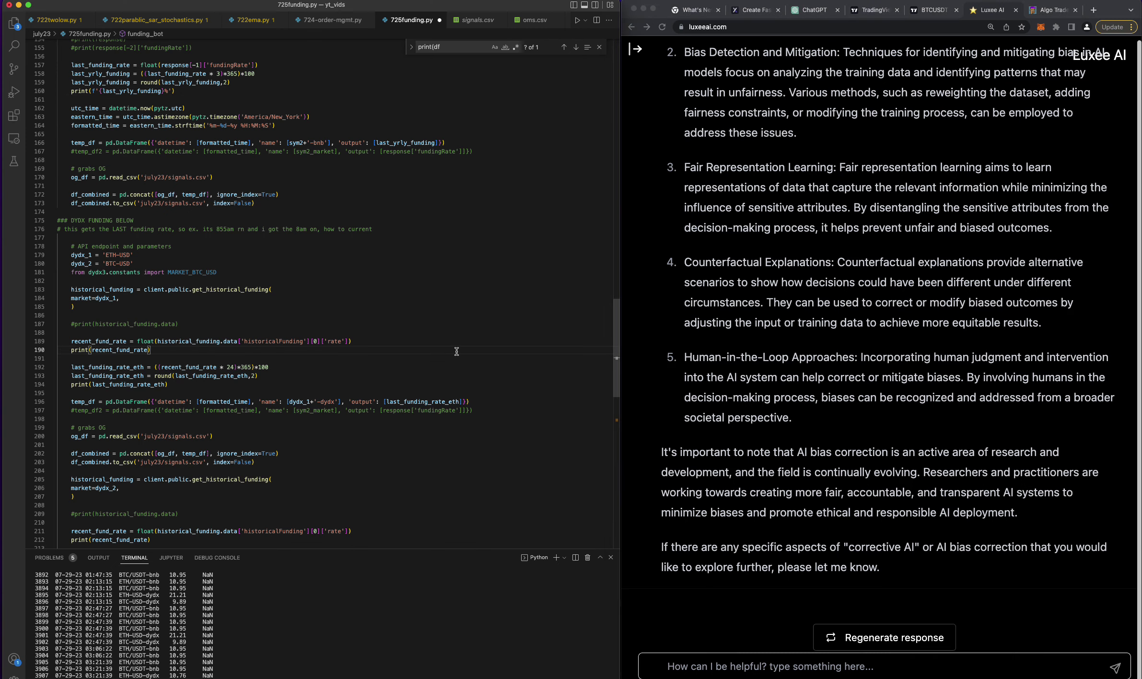
{"action": "scroll", "coordinate": [456, 351], "scroll_direction": "down", "scroll_amount": 1}
{"action": "scroll", "coordinate": [456, 351], "scroll_direction": "down", "scroll_amount": 1}
{"action": "scroll", "coordinate": [456, 351], "scroll_direction": "down", "scroll_amount": 1}
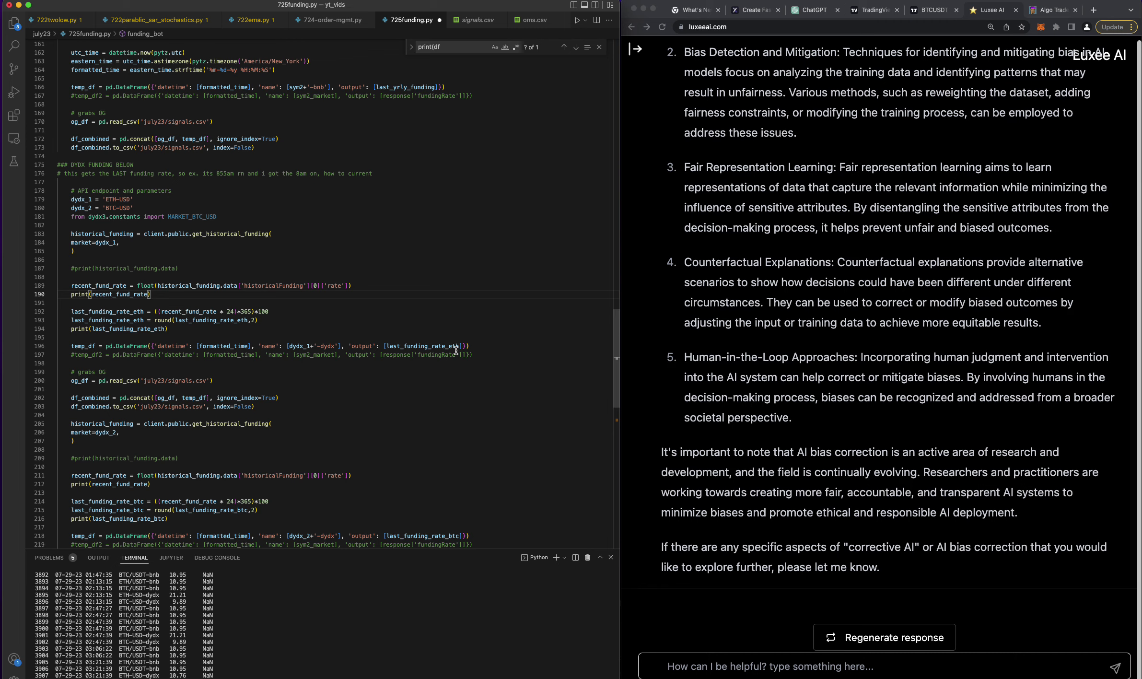
{"action": "left_click", "coordinate": [1031, 10]}
{"action": "scroll", "coordinate": [1010, 295], "scroll_direction": "down", "scroll_amount": 5}
{"action": "scroll", "coordinate": [999, 241], "scroll_direction": "down", "scroll_amount": 10}
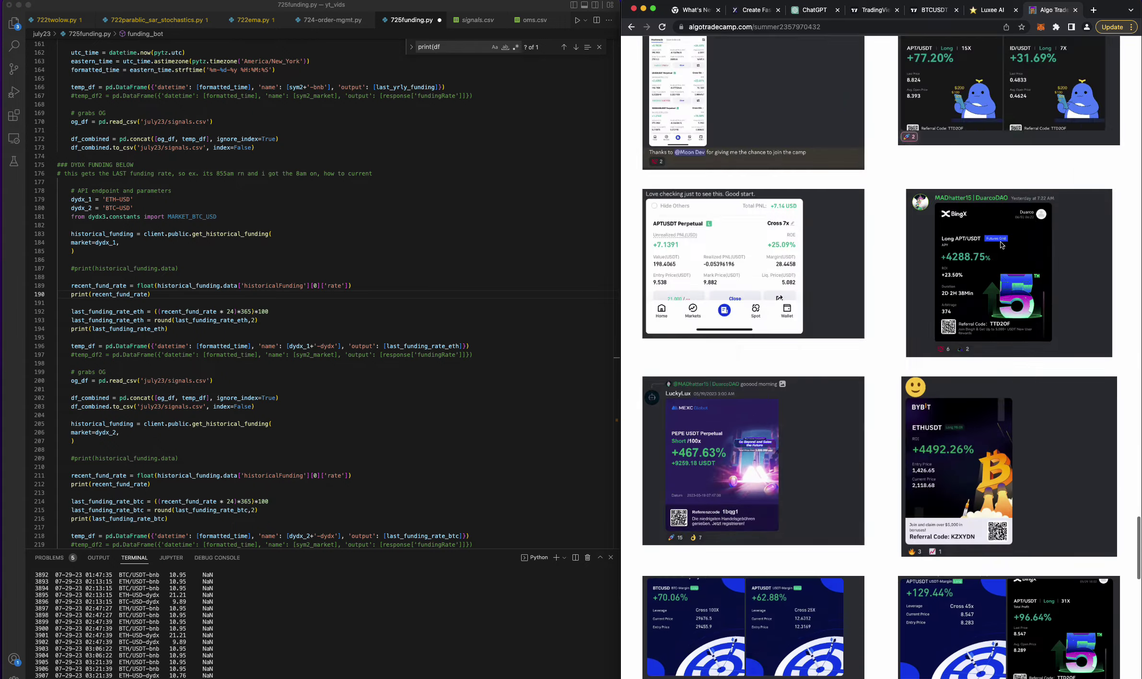
{"action": "scroll", "coordinate": [1007, 247], "scroll_direction": "down", "scroll_amount": 10}
{"action": "scroll", "coordinate": [1008, 247], "scroll_direction": "up", "scroll_amount": 3}
{"action": "scroll", "coordinate": [1007, 238], "scroll_direction": "up", "scroll_amount": 10}
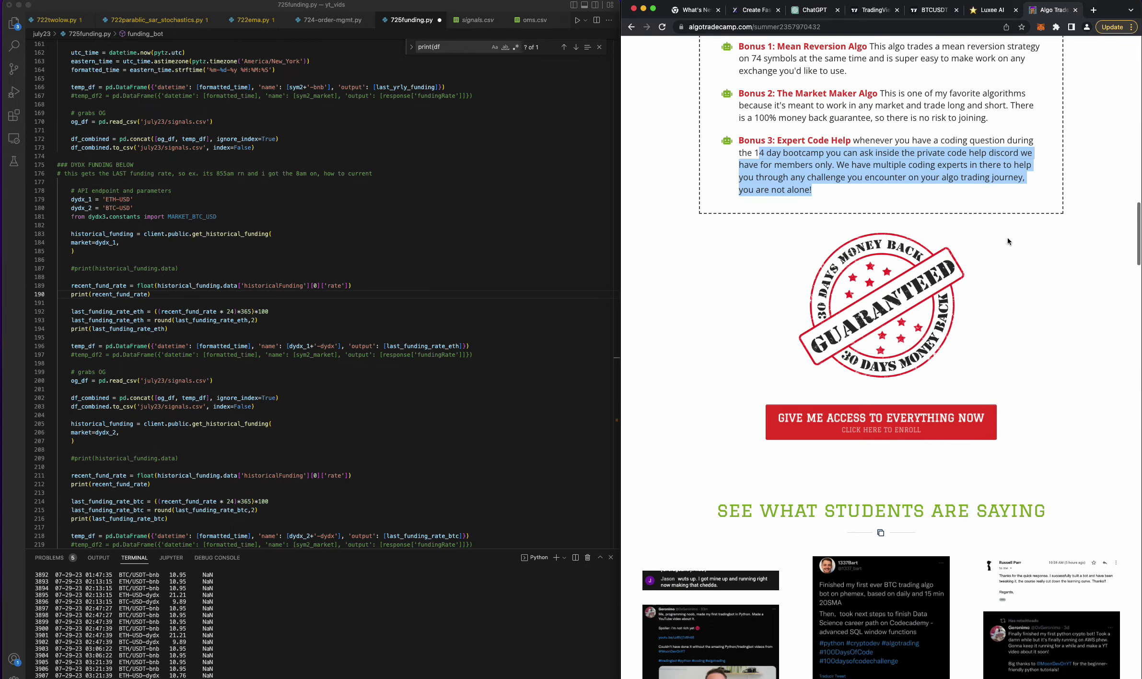
{"action": "scroll", "coordinate": [1007, 237], "scroll_direction": "up", "scroll_amount": 10}
{"action": "scroll", "coordinate": [1008, 236], "scroll_direction": "up", "scroll_amount": 10}
{"action": "scroll", "coordinate": [1004, 241], "scroll_direction": "up", "scroll_amount": 5}
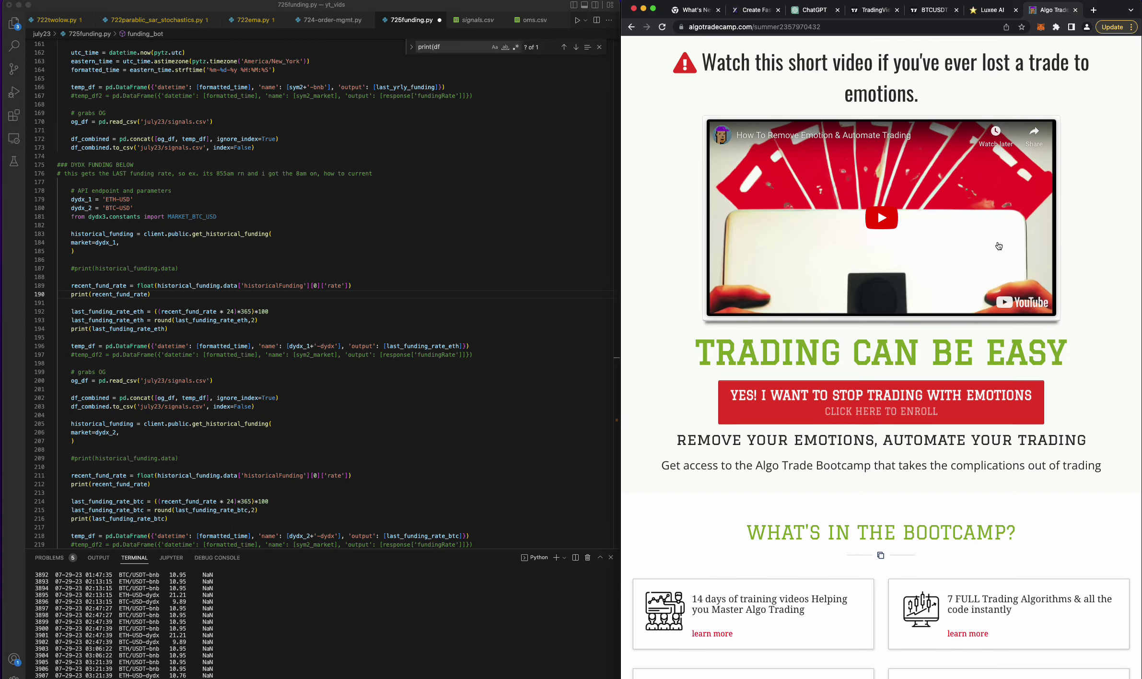
{"action": "scroll", "coordinate": [998, 247], "scroll_direction": "down", "scroll_amount": 3}
{"action": "scroll", "coordinate": [998, 247], "scroll_direction": "down", "scroll_amount": 2}
{"action": "scroll", "coordinate": [1004, 232], "scroll_direction": "down", "scroll_amount": 3}
{"action": "scroll", "coordinate": [1007, 224], "scroll_direction": "down", "scroll_amount": 2}
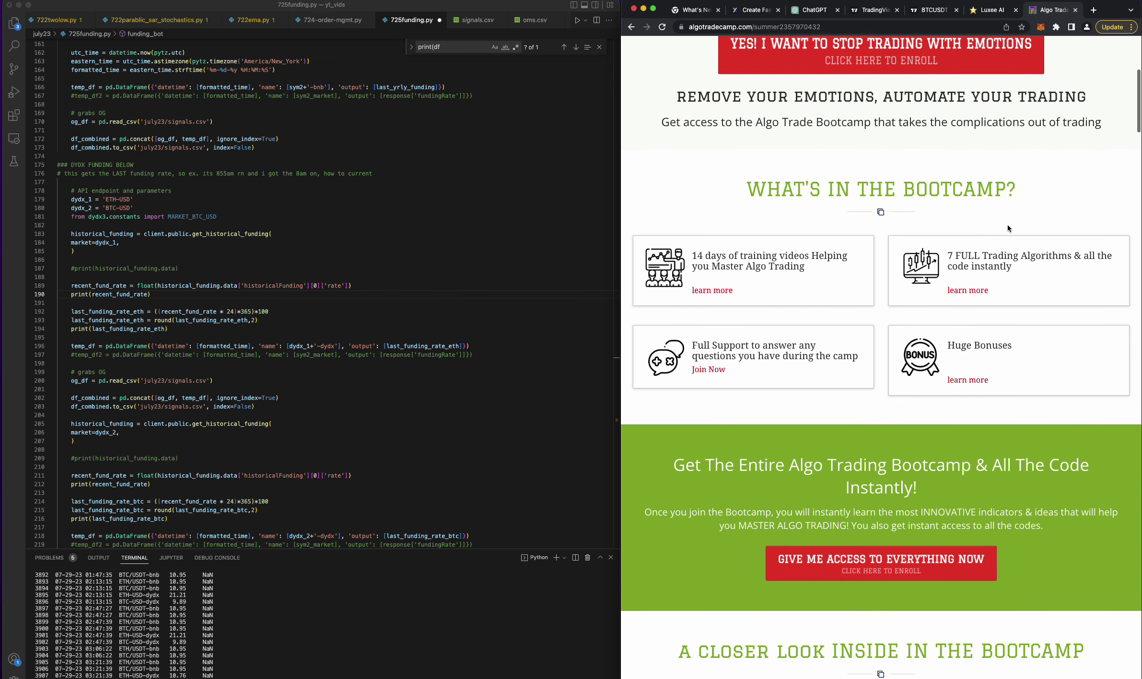
{"action": "left_click", "coordinate": [990, 10]}
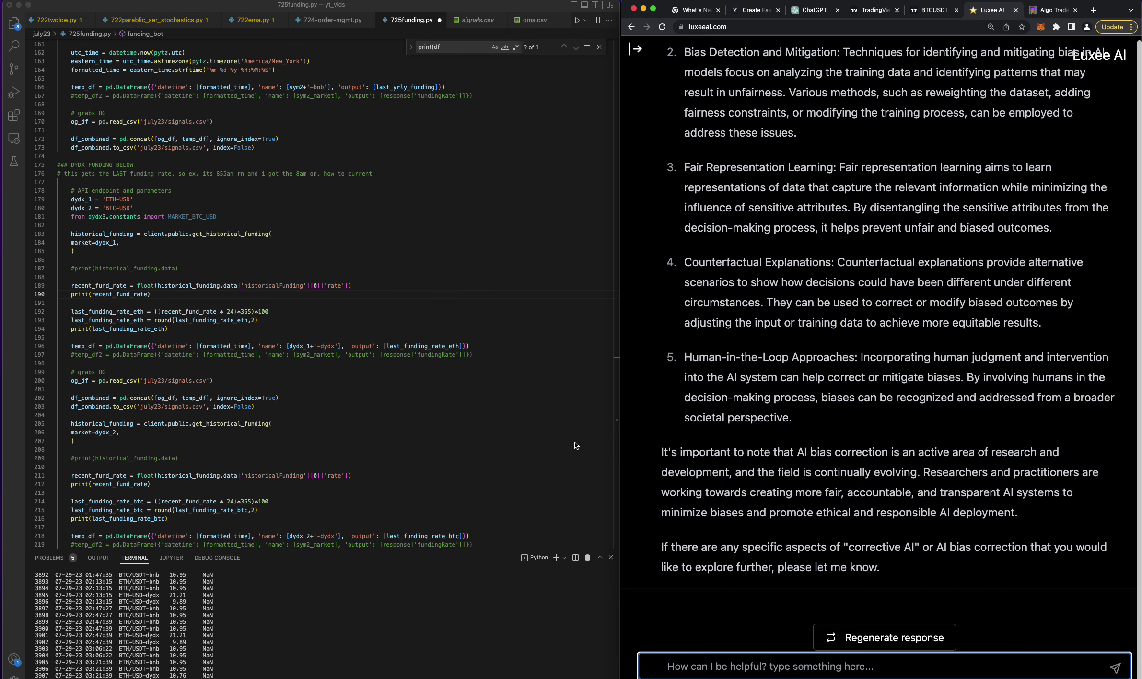
{"action": "left_click", "coordinate": [540, 441]}
{"action": "scroll", "coordinate": [540, 447], "scroll_direction": "down", "scroll_amount": 2}
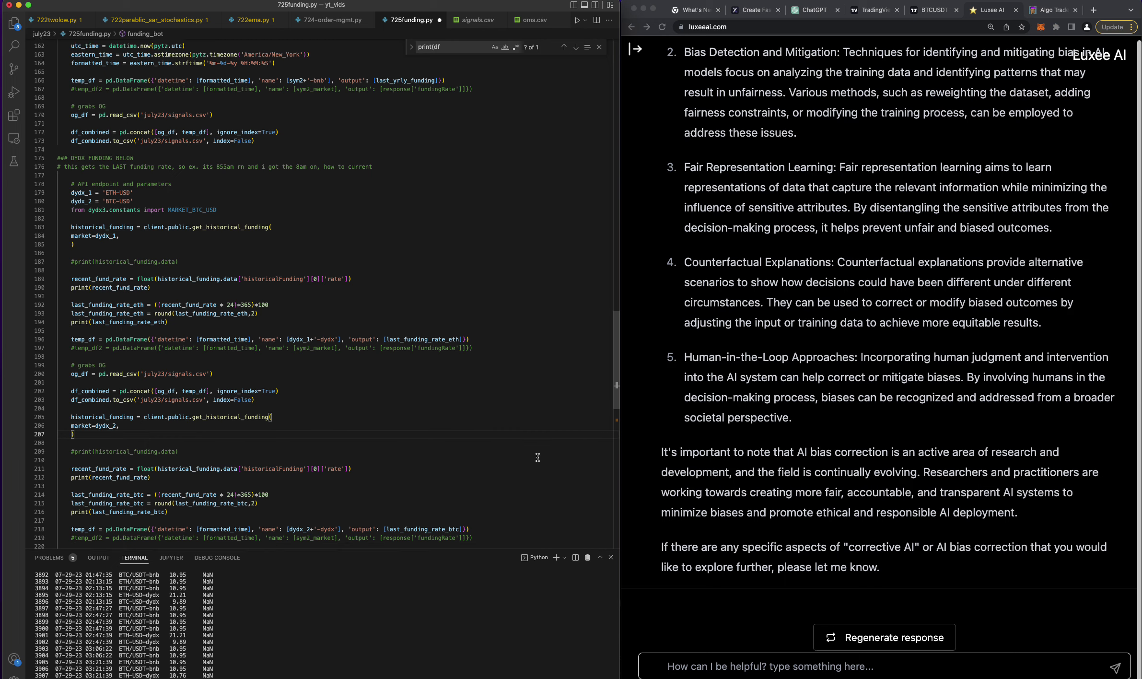
{"action": "scroll", "coordinate": [536, 454], "scroll_direction": "down", "scroll_amount": 3}
{"action": "scroll", "coordinate": [535, 456], "scroll_direction": "up", "scroll_amount": 1}
{"action": "scroll", "coordinate": [538, 455], "scroll_direction": "up", "scroll_amount": 2}
{"action": "scroll", "coordinate": [540, 454], "scroll_direction": "up", "scroll_amount": 1}
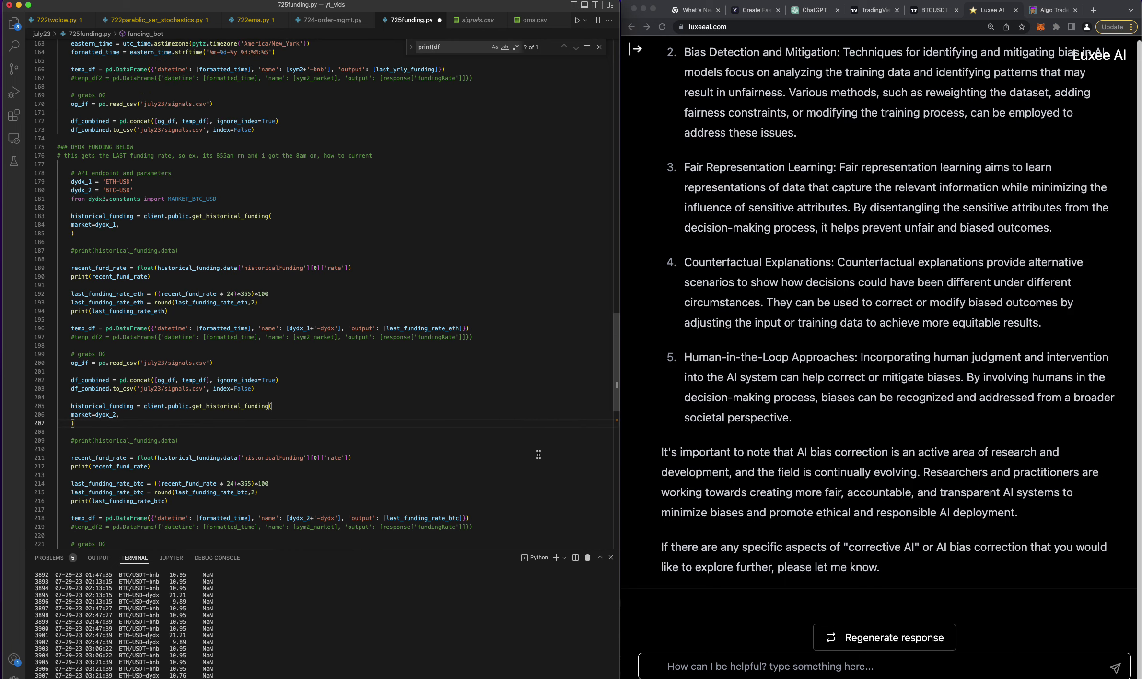
{"action": "scroll", "coordinate": [542, 455], "scroll_direction": "down", "scroll_amount": 2}
{"action": "scroll", "coordinate": [542, 453], "scroll_direction": "down", "scroll_amount": 4}
{"action": "scroll", "coordinate": [542, 453], "scroll_direction": "down", "scroll_amount": 3}
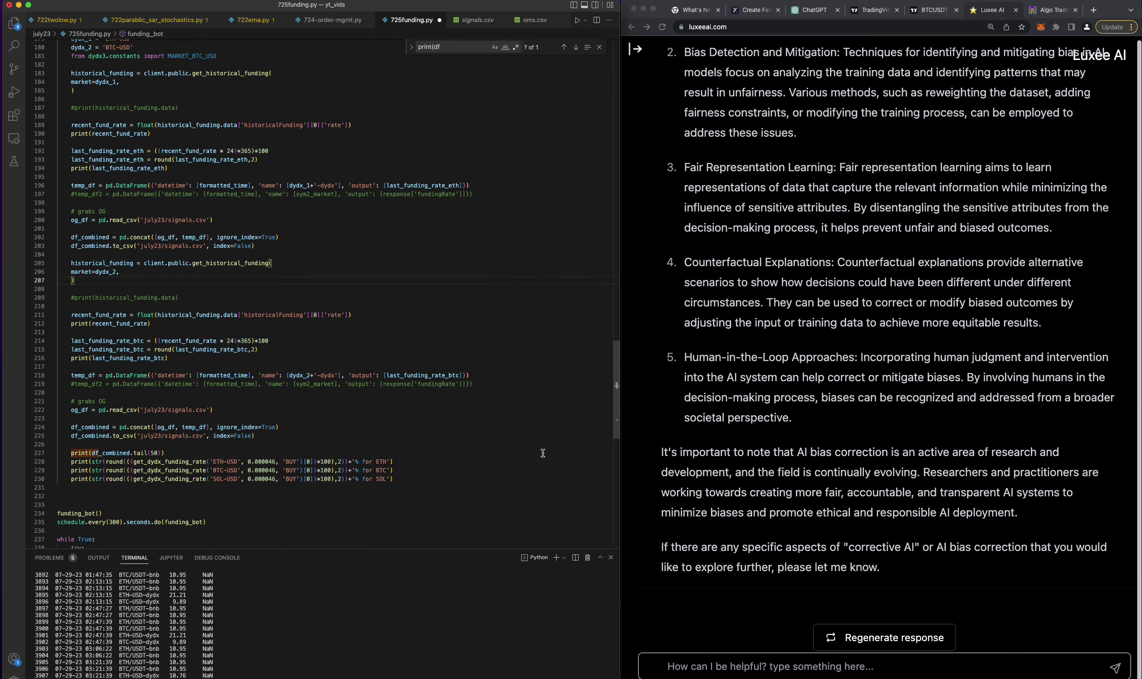
{"action": "scroll", "coordinate": [542, 453], "scroll_direction": "up", "scroll_amount": 2}
{"action": "scroll", "coordinate": [546, 451], "scroll_direction": "up", "scroll_amount": 3}
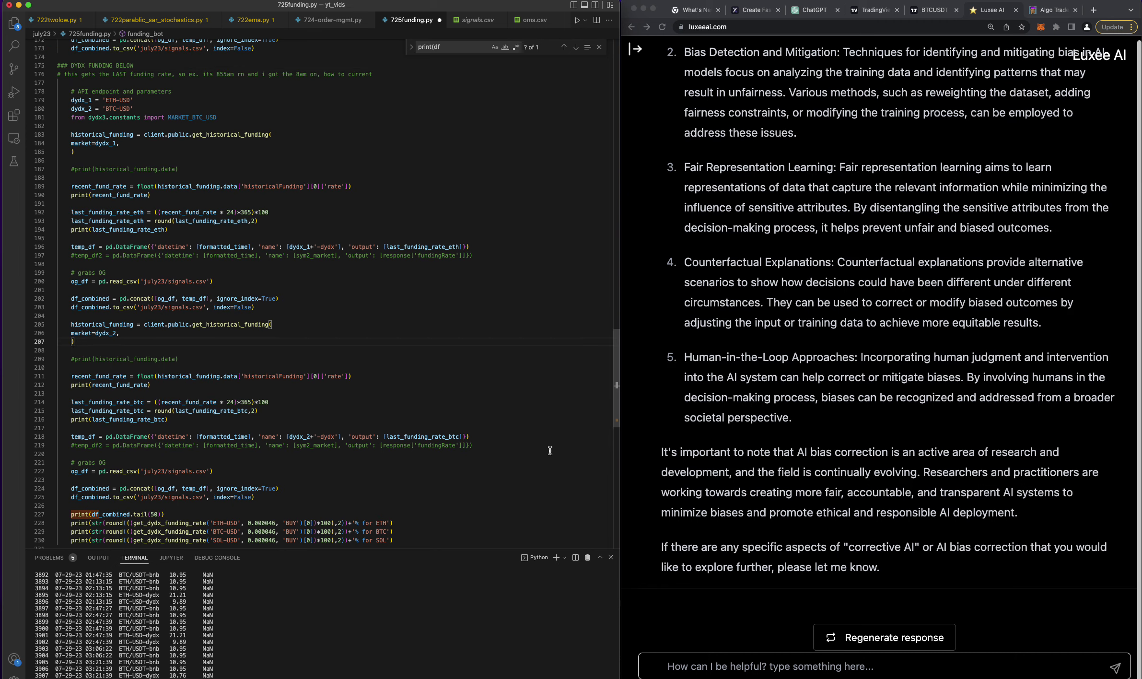
{"action": "scroll", "coordinate": [550, 449], "scroll_direction": "up", "scroll_amount": 2}
{"action": "scroll", "coordinate": [551, 449], "scroll_direction": "up", "scroll_amount": 1}
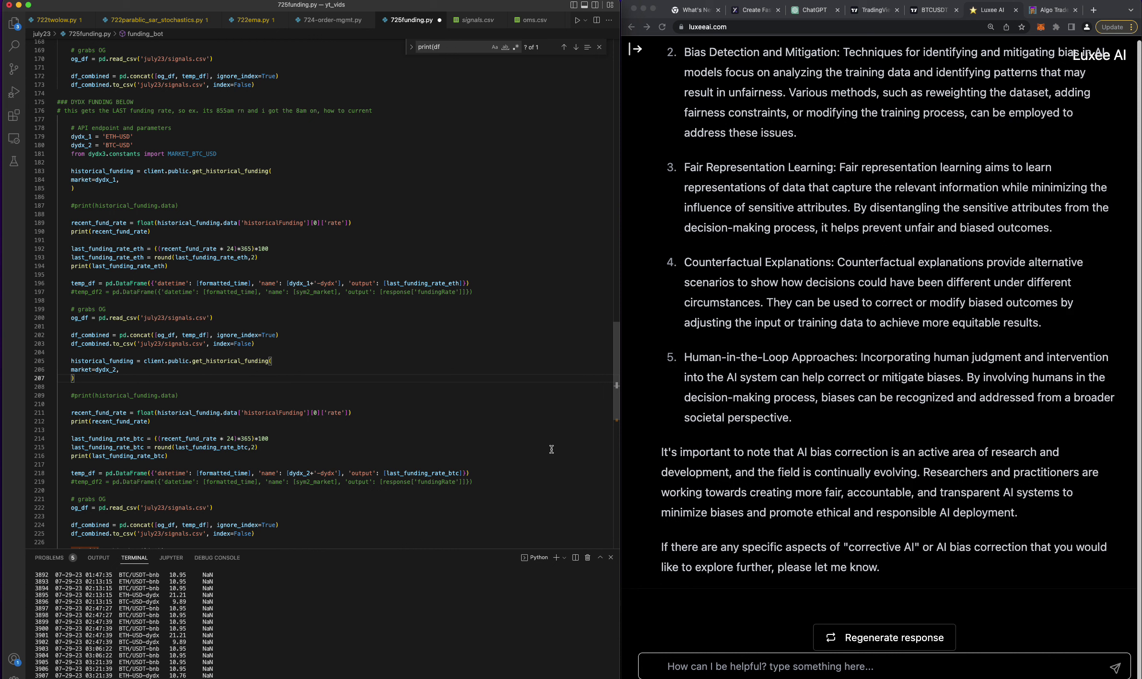
{"action": "scroll", "coordinate": [551, 449], "scroll_direction": "up", "scroll_amount": 3}
{"action": "scroll", "coordinate": [551, 449], "scroll_direction": "up", "scroll_amount": 5}
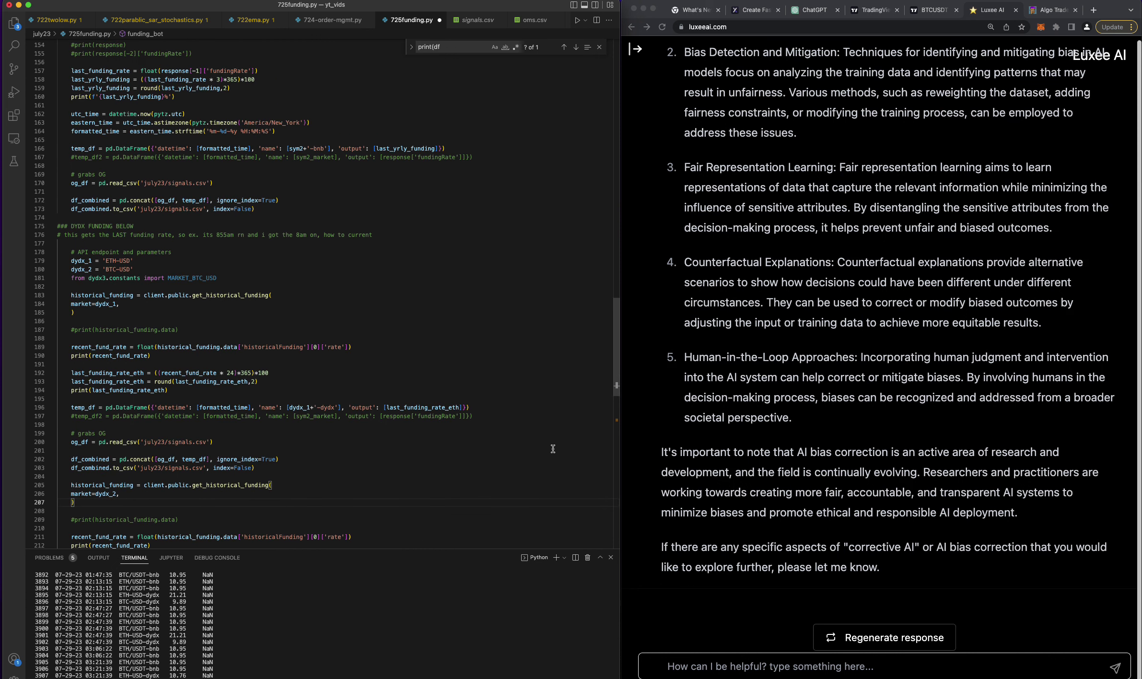
{"action": "scroll", "coordinate": [553, 449], "scroll_direction": "up", "scroll_amount": 5}
{"action": "scroll", "coordinate": [552, 448], "scroll_direction": "up", "scroll_amount": 2}
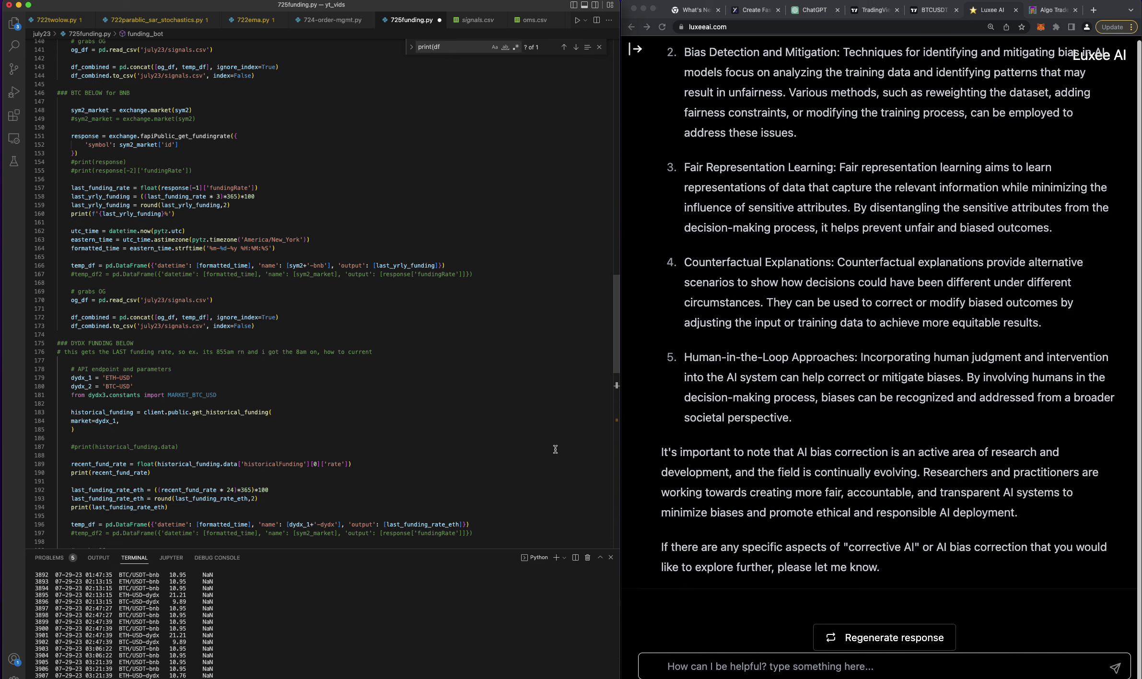
{"action": "scroll", "coordinate": [553, 449], "scroll_direction": "up", "scroll_amount": 2}
{"action": "scroll", "coordinate": [555, 449], "scroll_direction": "up", "scroll_amount": 1}
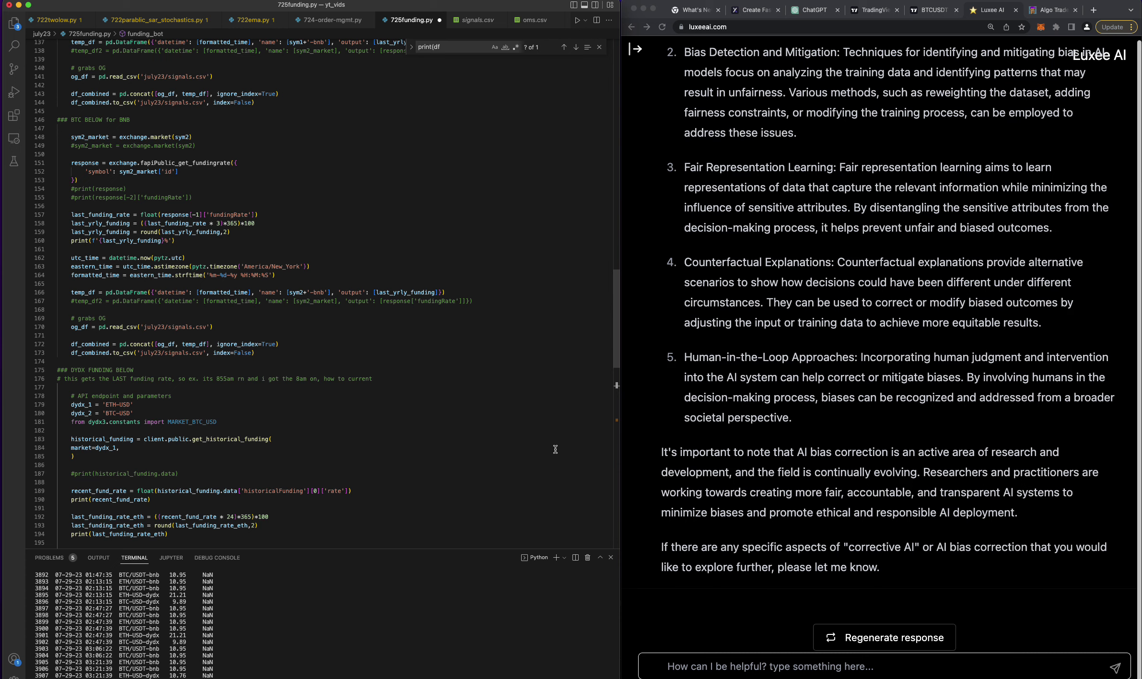
{"action": "left_click", "coordinate": [555, 449]}
{"action": "left_click", "coordinate": [1044, 9]}
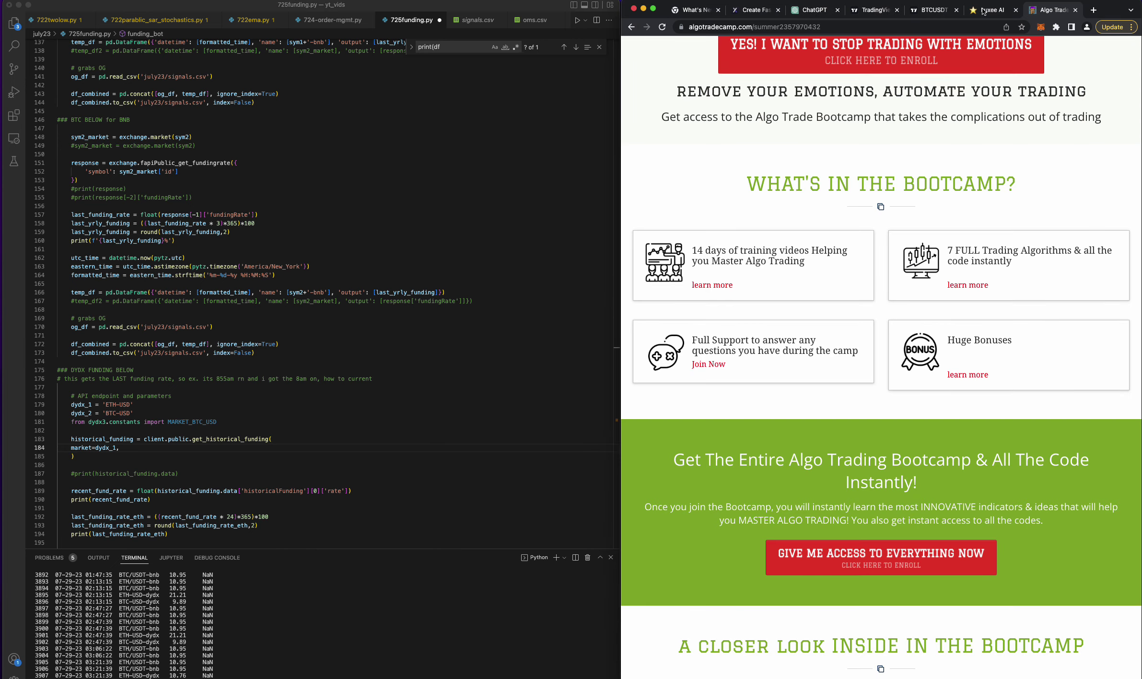
{"action": "left_click", "coordinate": [981, 10]}
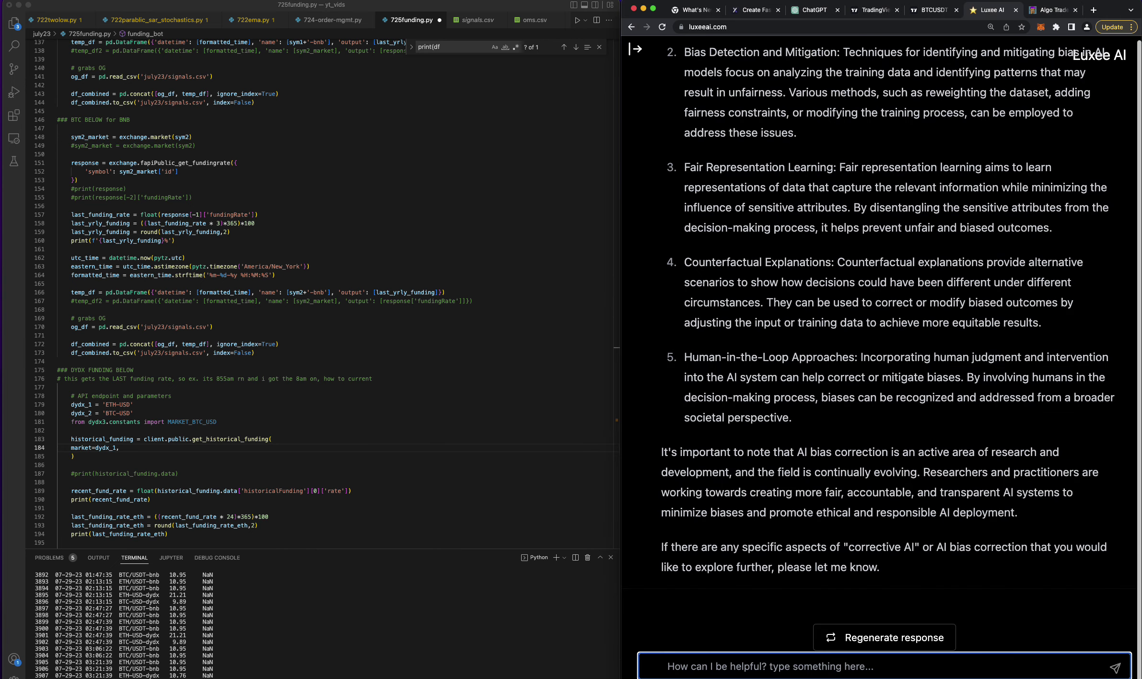